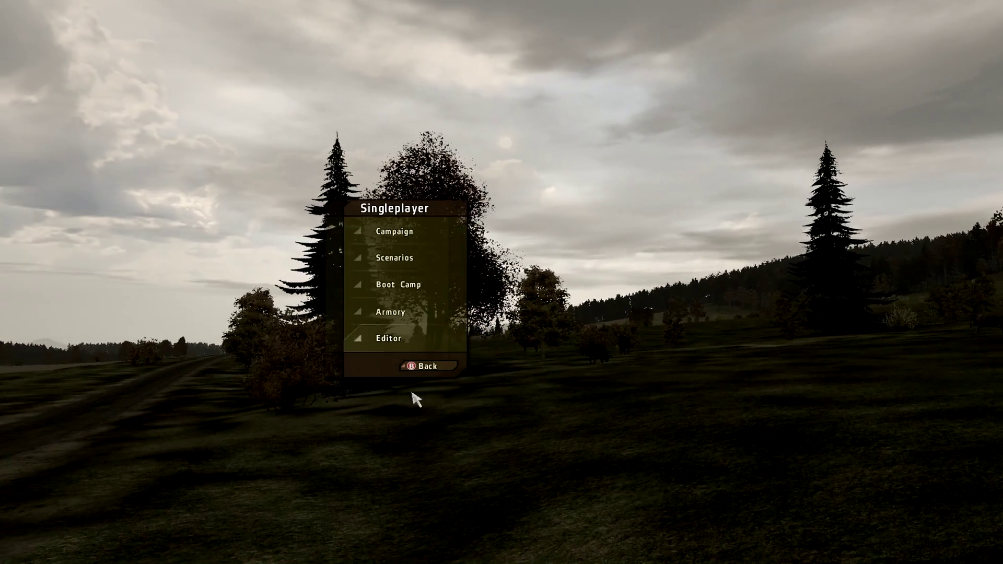
Return to the main menu and expand the advanced Video Options panel
left_click(436, 375)
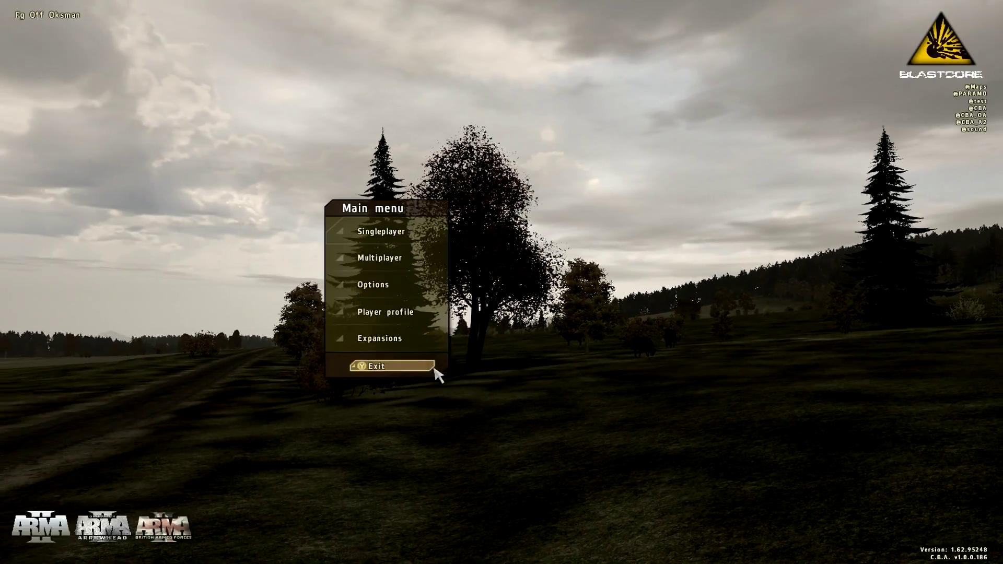
left_click(383, 287)
left_click(396, 234)
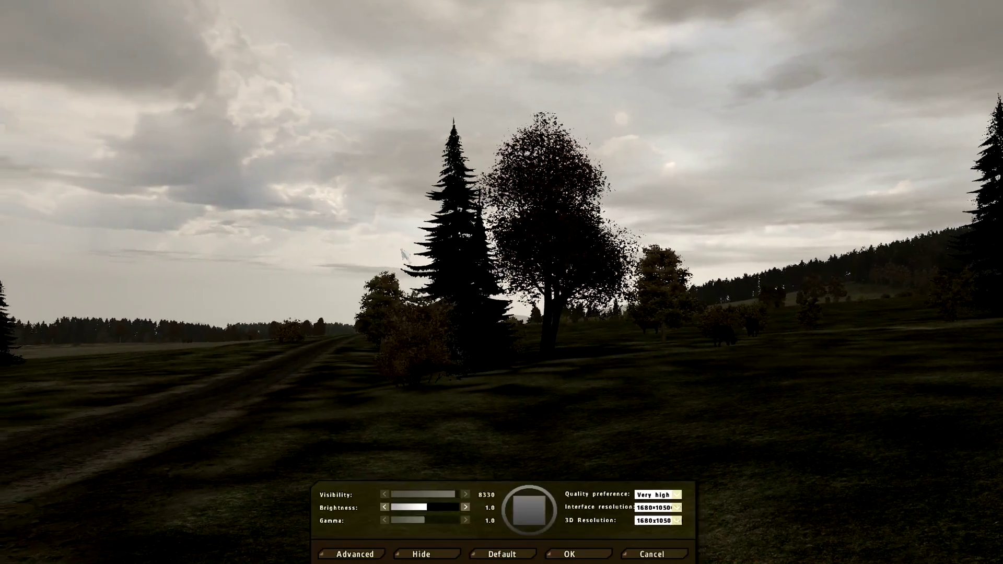
left_click(356, 555)
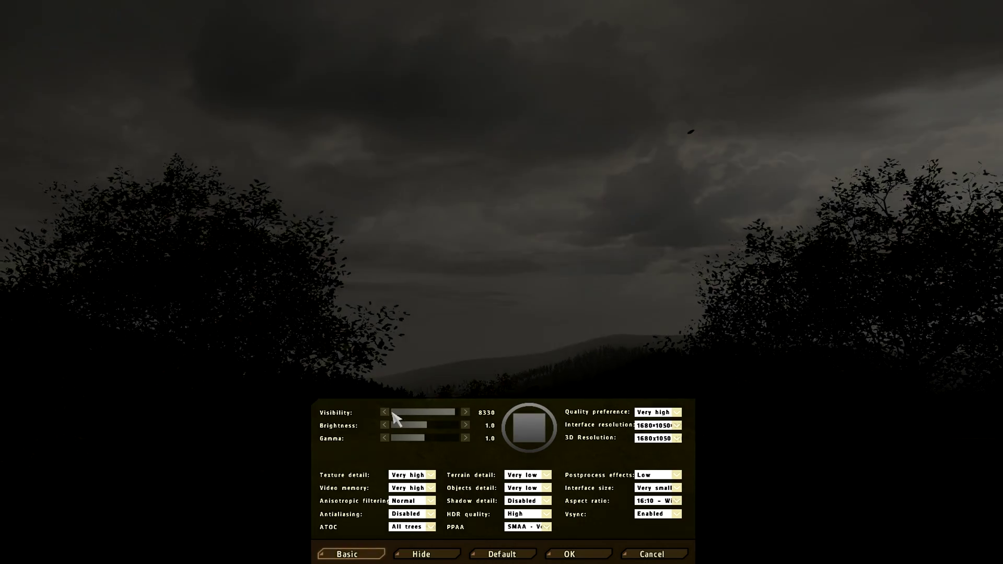
Push visibility up to 10000 for comparison, then drop it back to 640
left_click(450, 413)
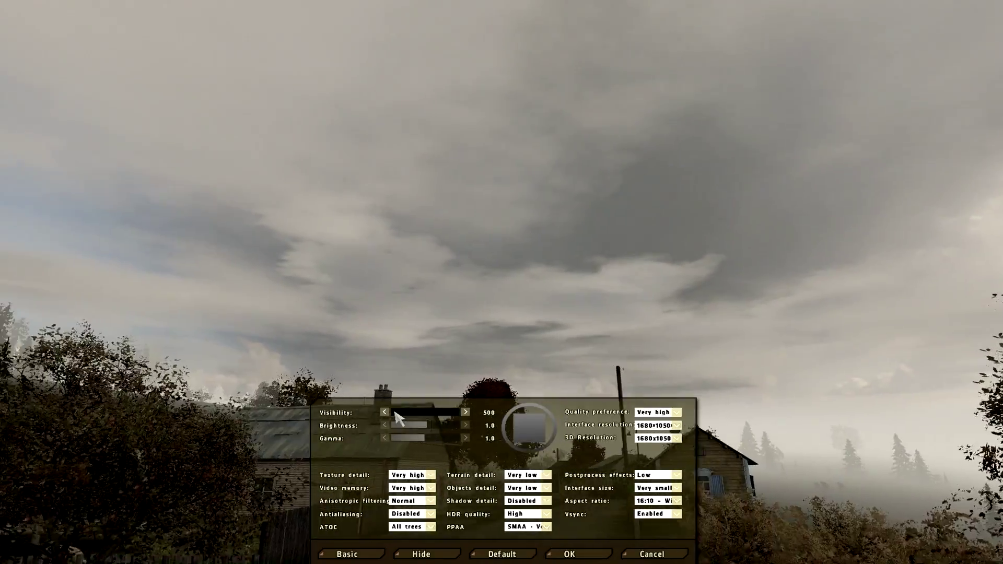
left_click_drag(396, 415, 483, 422)
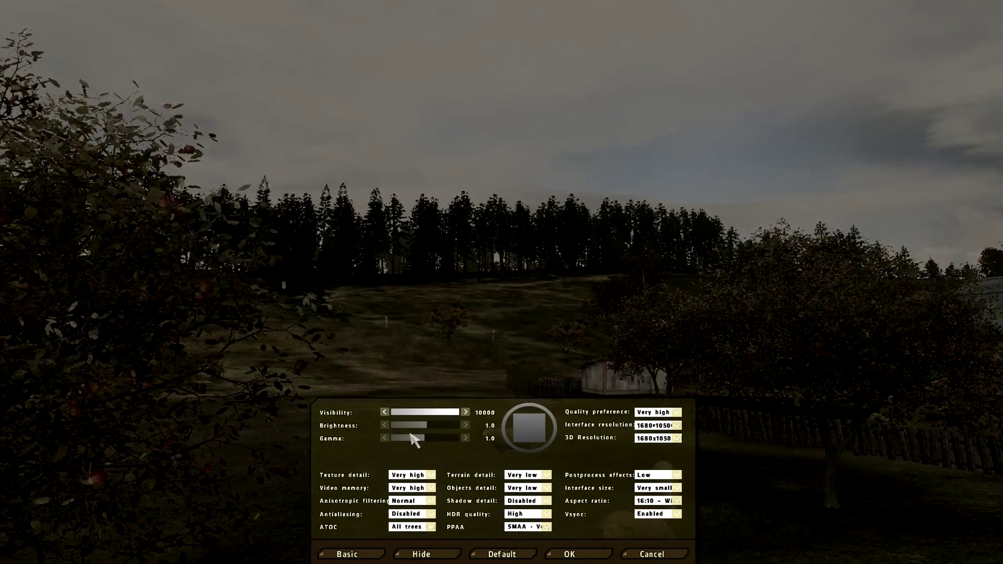
left_click(396, 413)
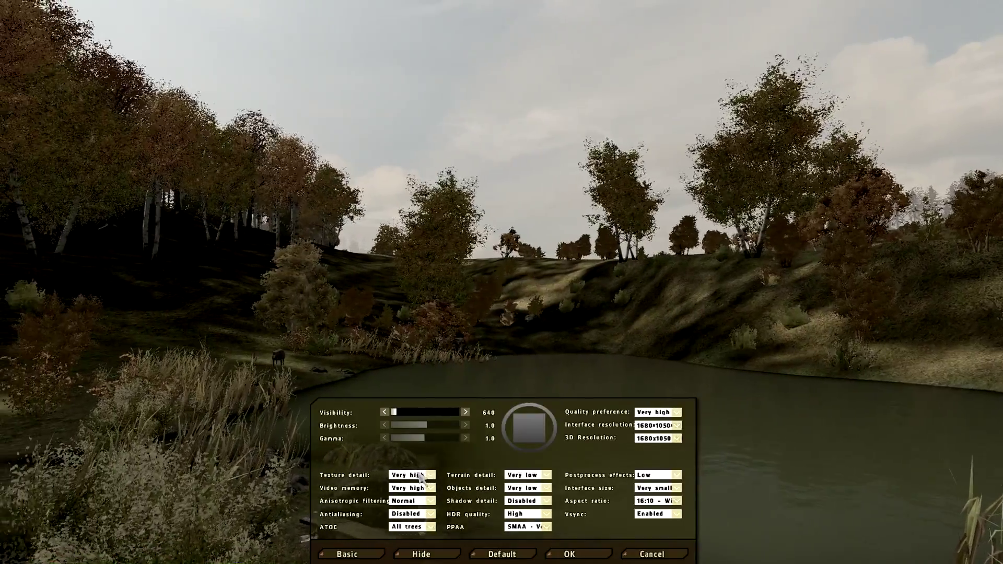
left_click(418, 476)
left_click(417, 477)
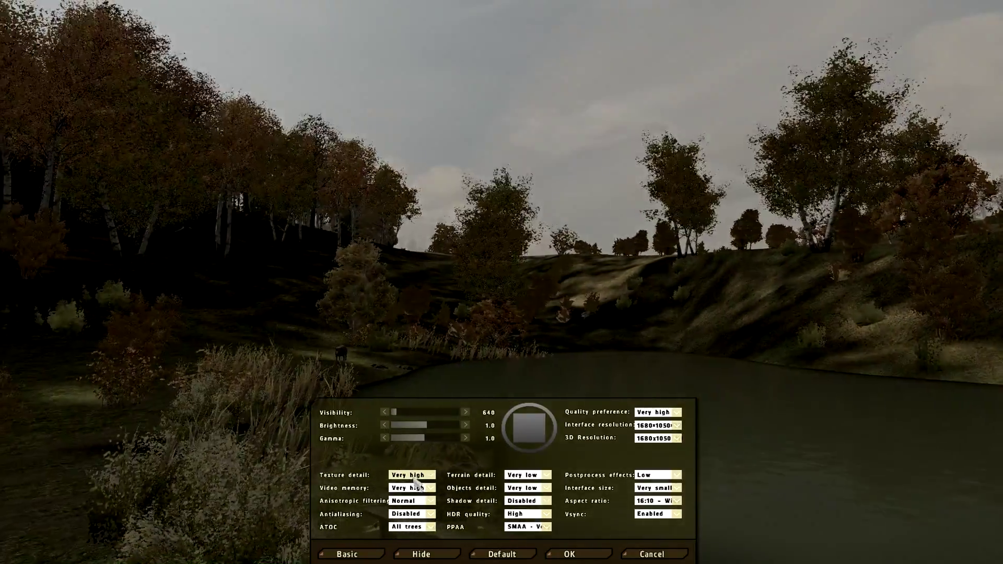
left_click(417, 477)
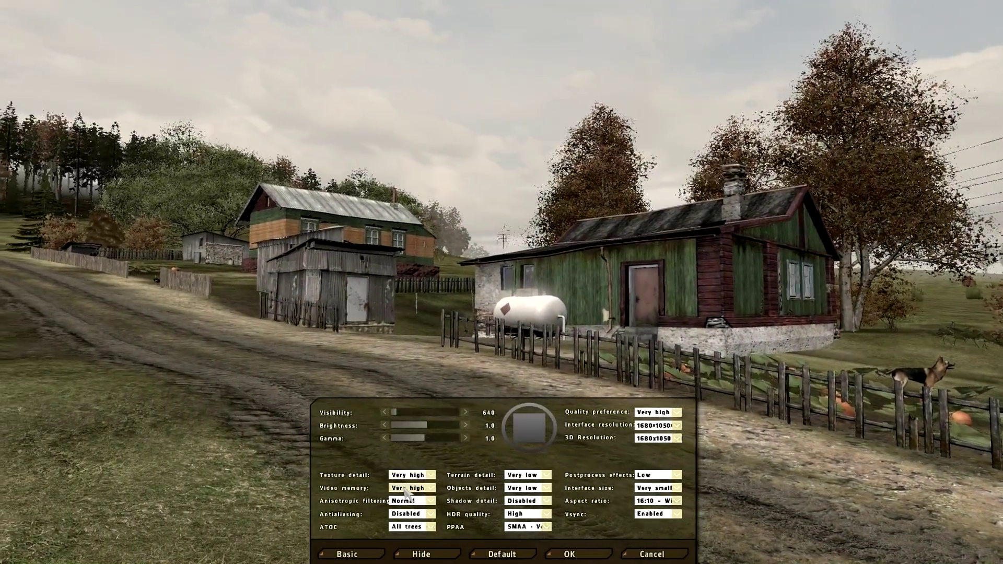
left_click(405, 491)
left_click(406, 492)
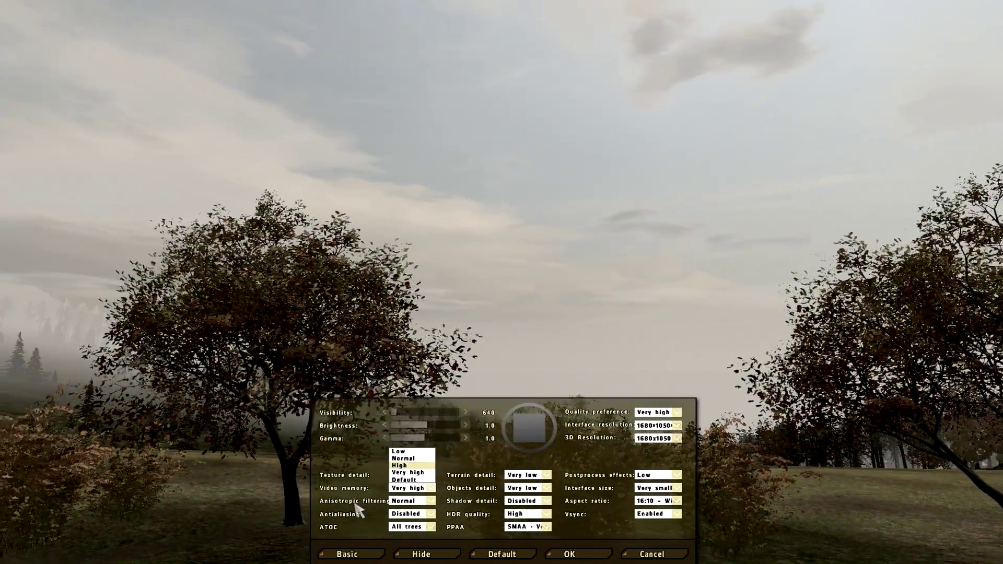
Toggle anisotropic filtering between Disabled and Very high, ending on Very high
left_click(405, 501)
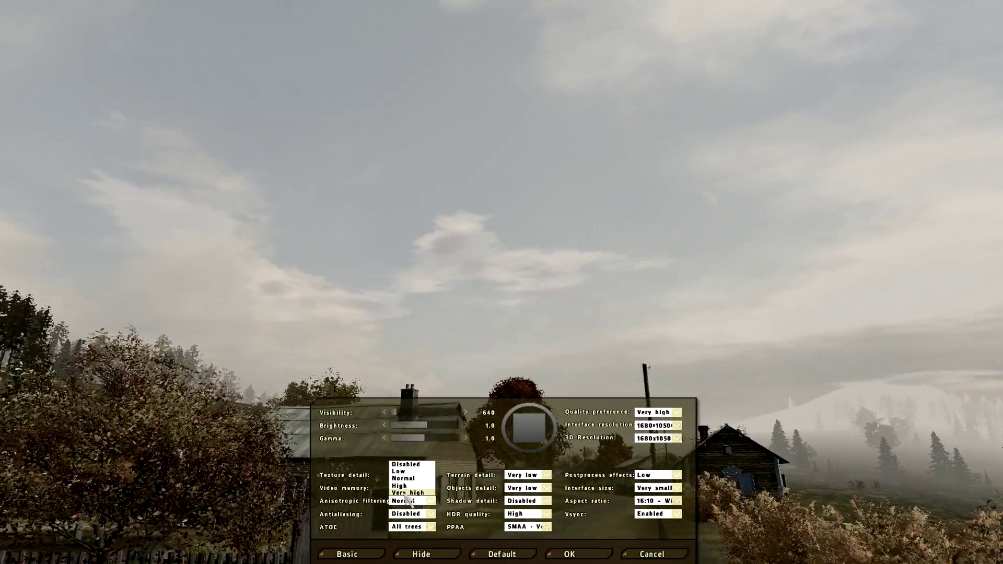
left_click(407, 465)
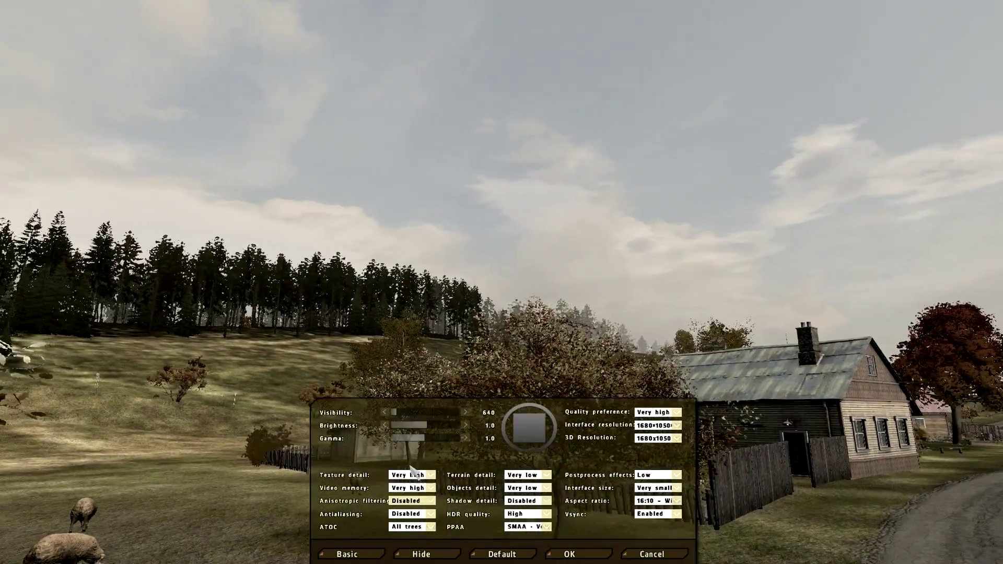
left_click(404, 500)
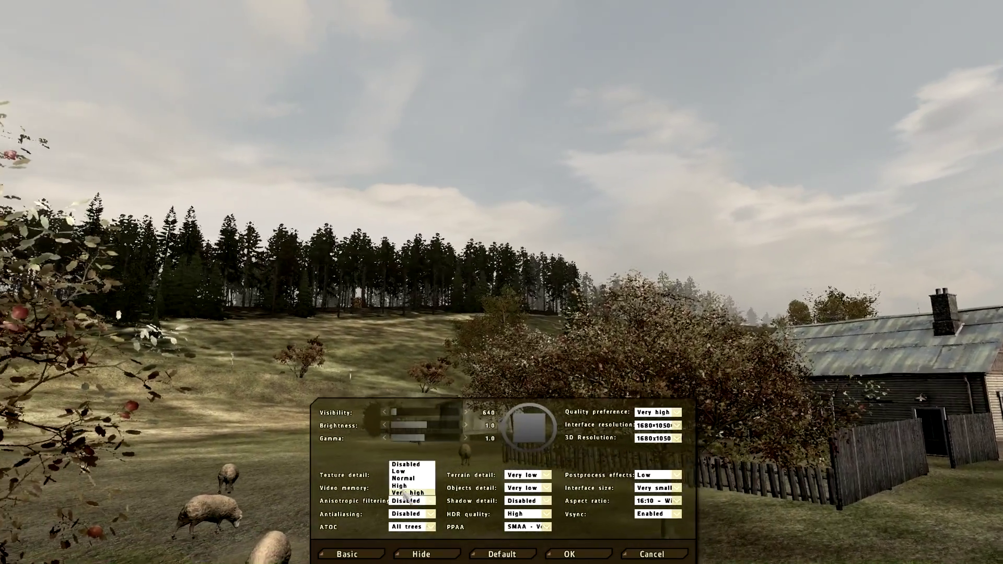
left_click(405, 500)
left_click(407, 464)
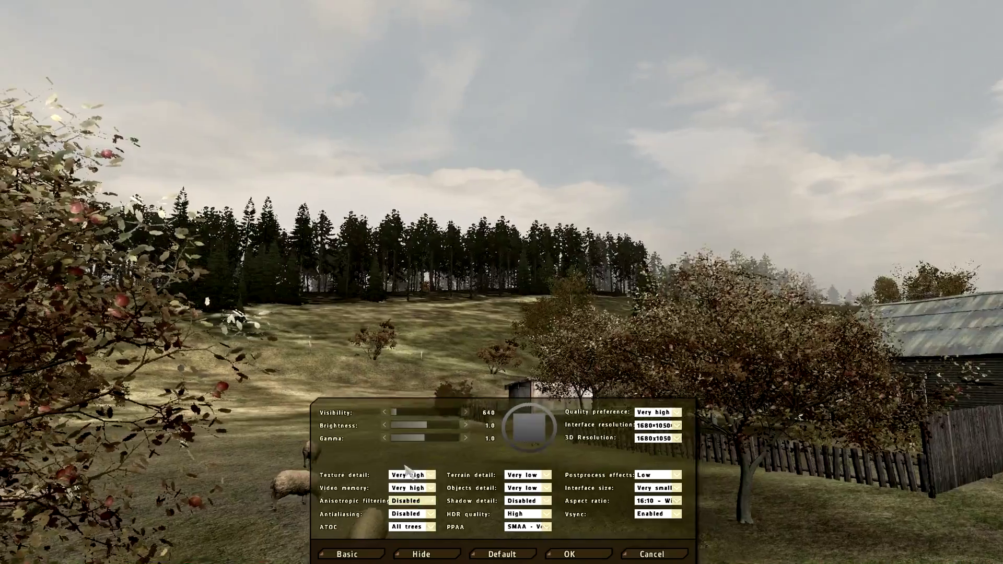
left_click(407, 501)
left_click(410, 494)
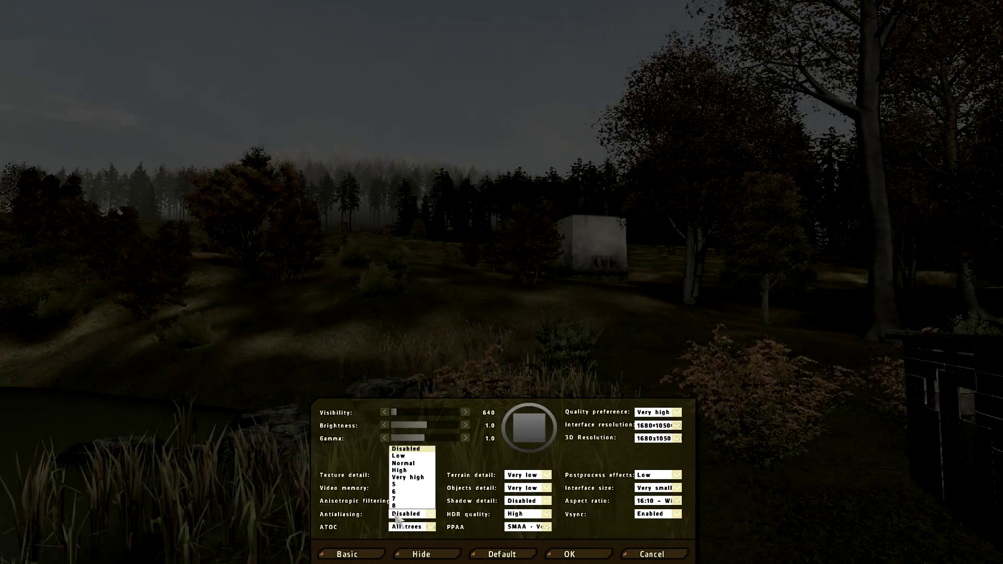
left_click(397, 517)
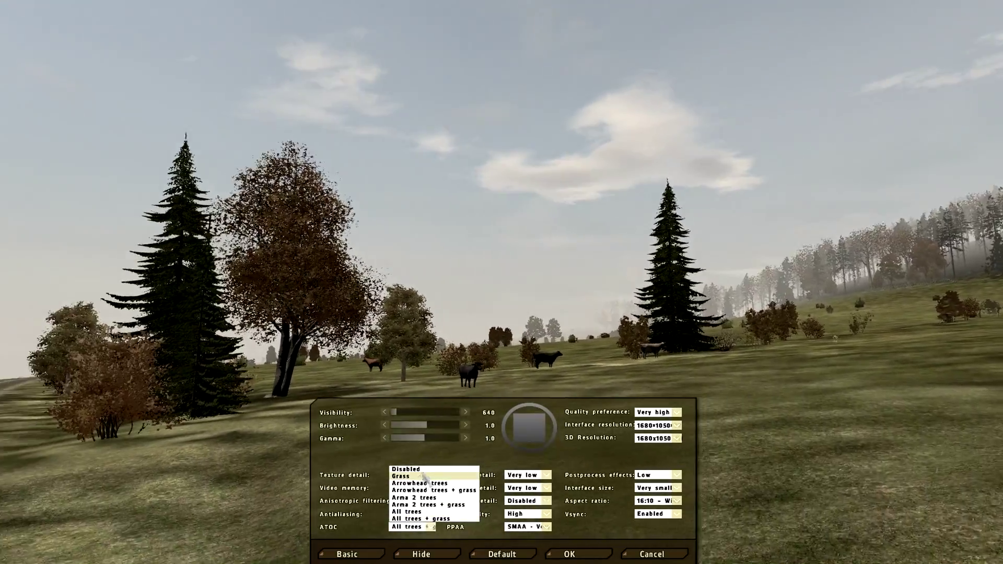
Switch ATOC to Disabled for comparison, then restore it to All trees
left_click(426, 470)
left_click(412, 526)
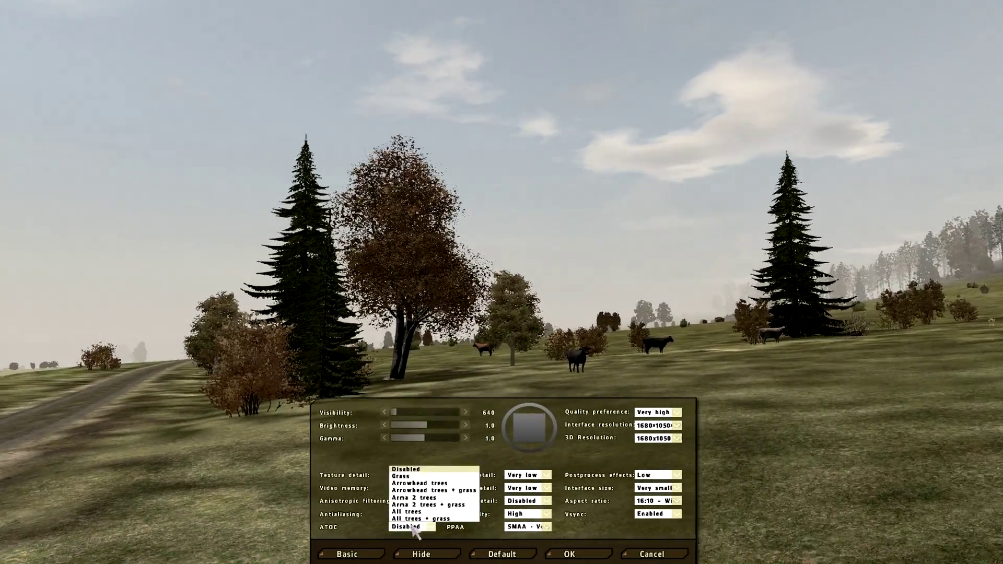
left_click(405, 418)
left_click(413, 527)
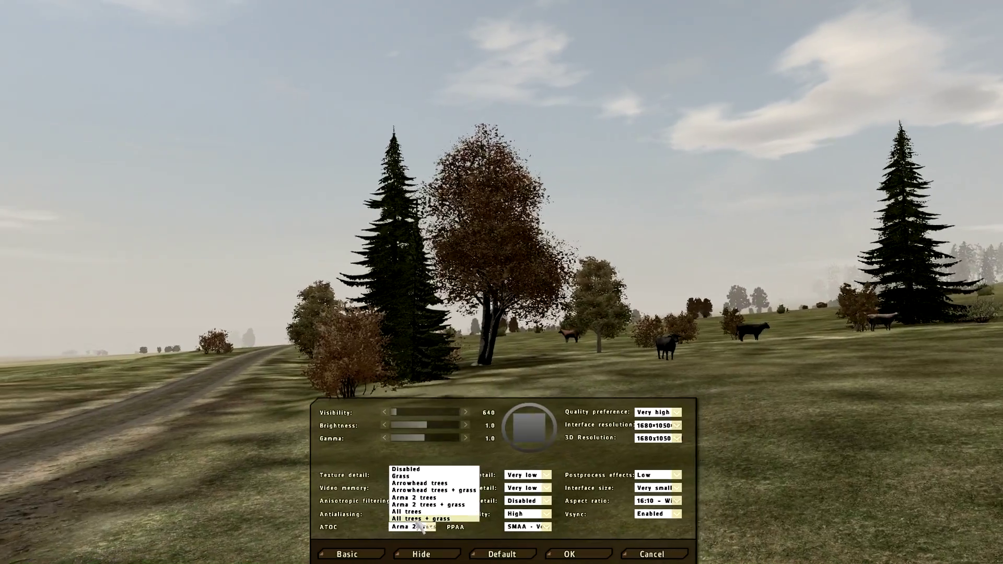
left_click(413, 500)
left_click(408, 528)
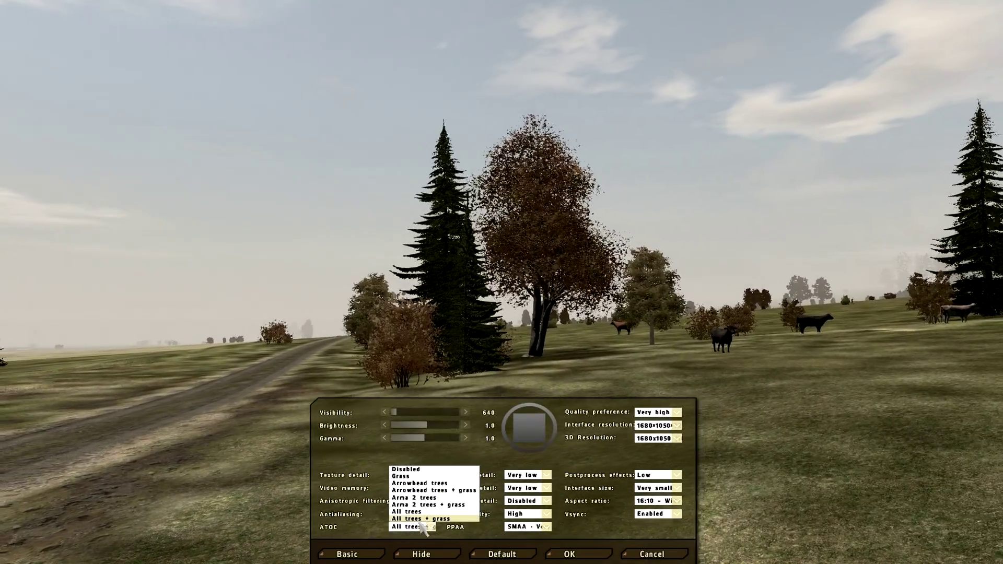
left_click(422, 520)
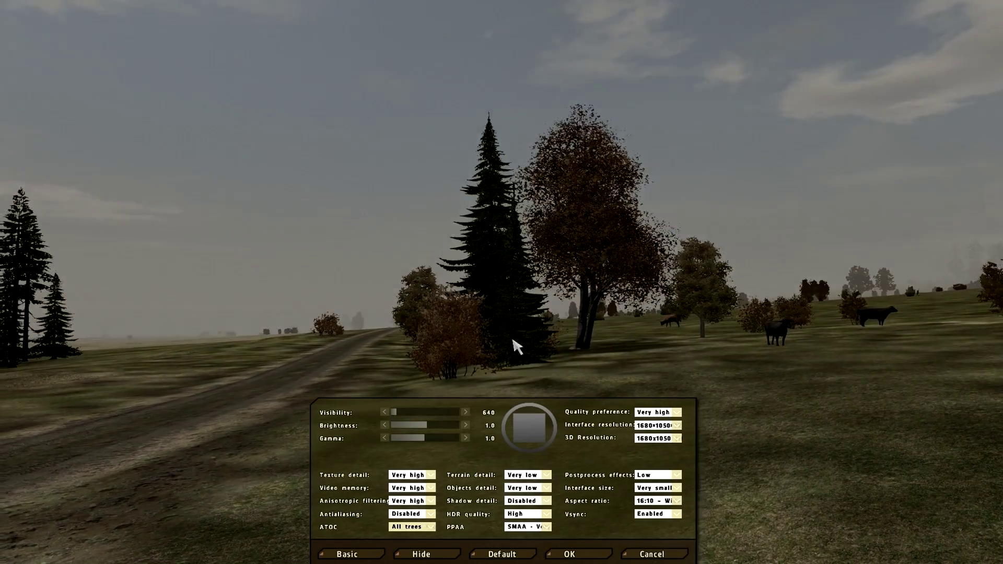
left_click(424, 528)
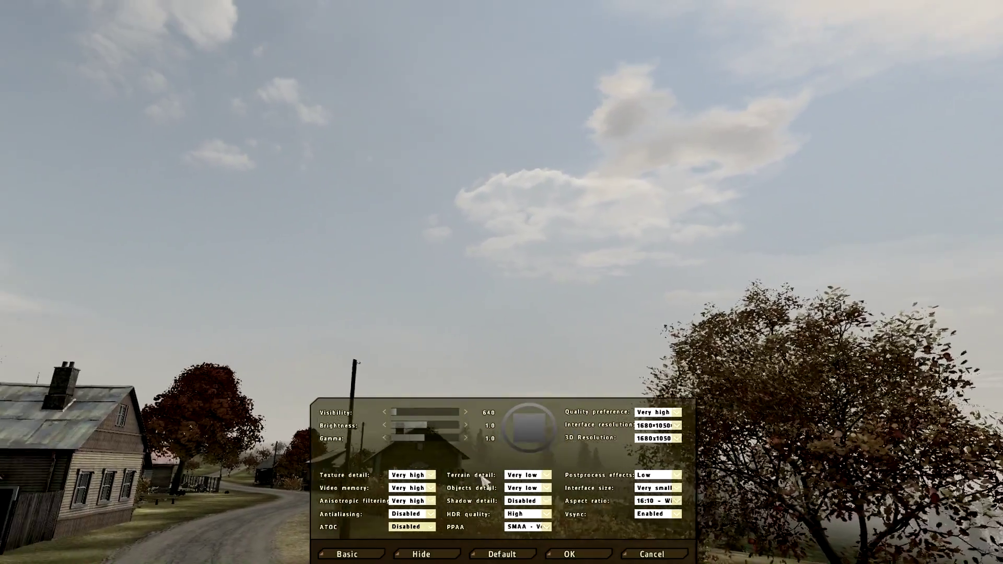
left_click(426, 526)
left_click(422, 522)
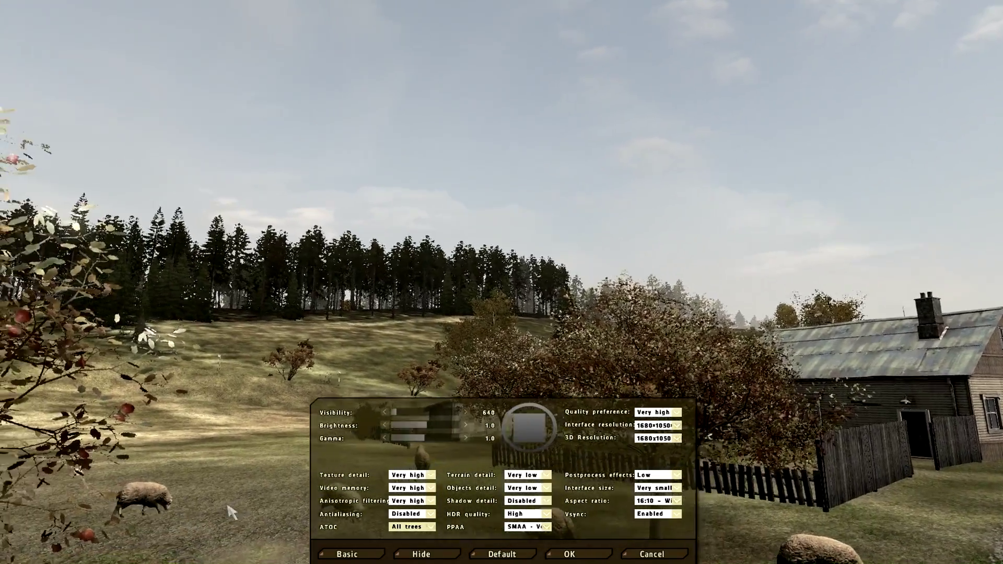
left_click(509, 479)
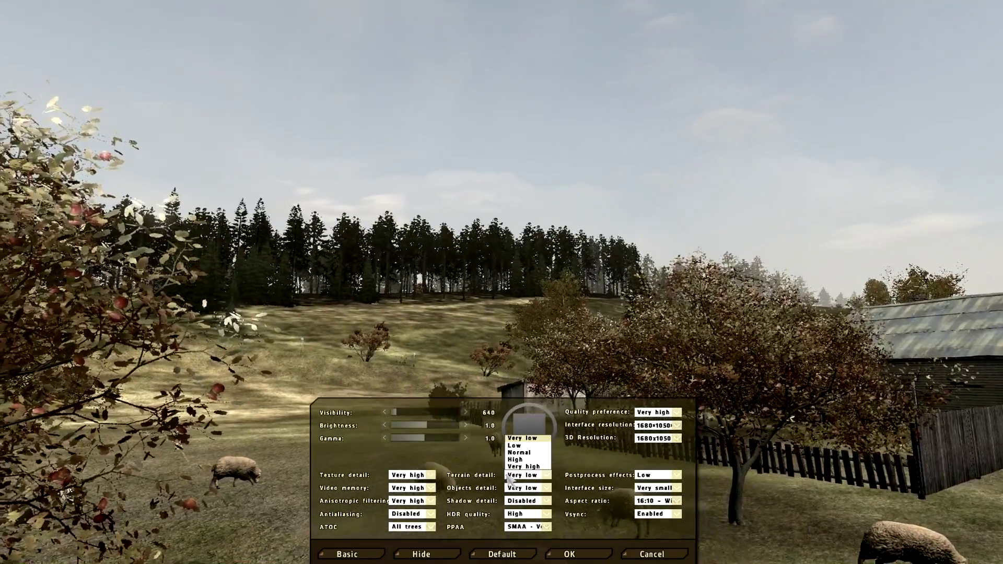
left_click(509, 480)
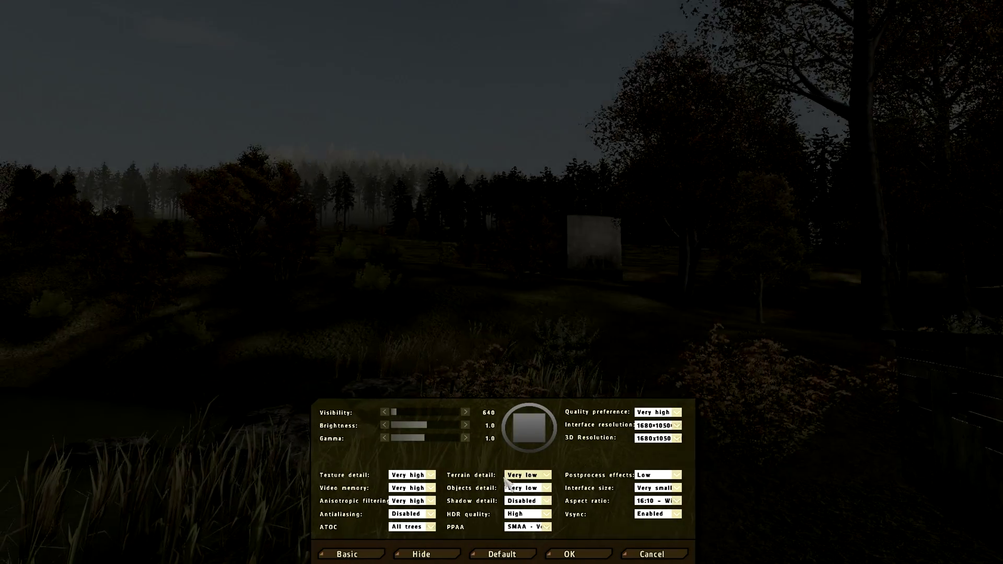
Set both the Objects detail and Terrain detail dropdowns to Very high
left_click(511, 492)
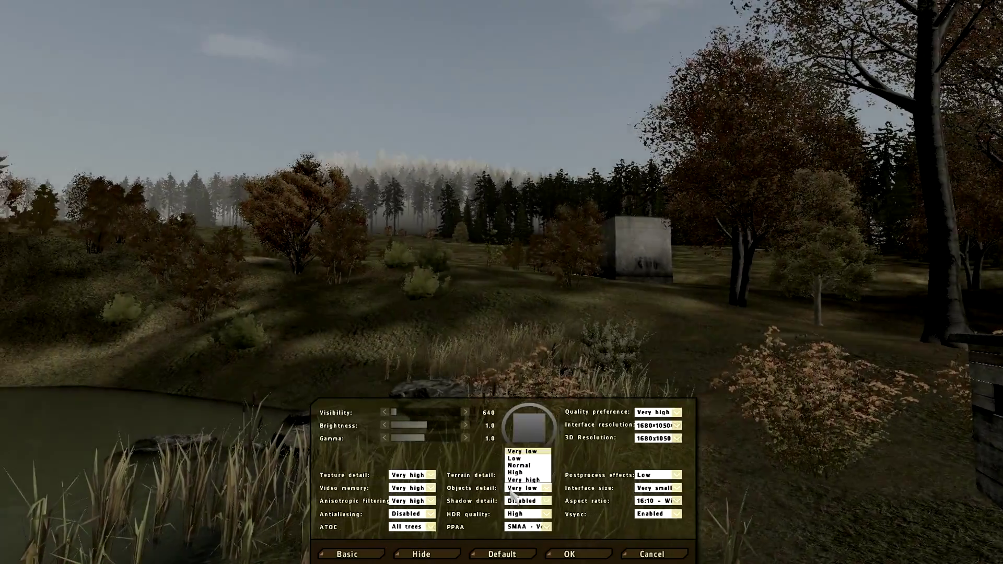
left_click(510, 492)
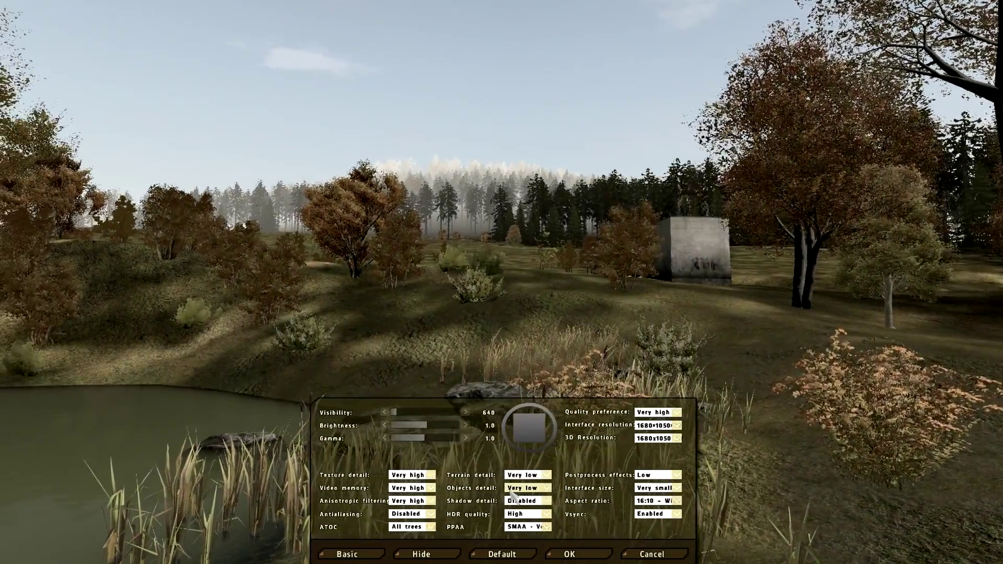
left_click(511, 491)
left_click(544, 482)
left_click(542, 476)
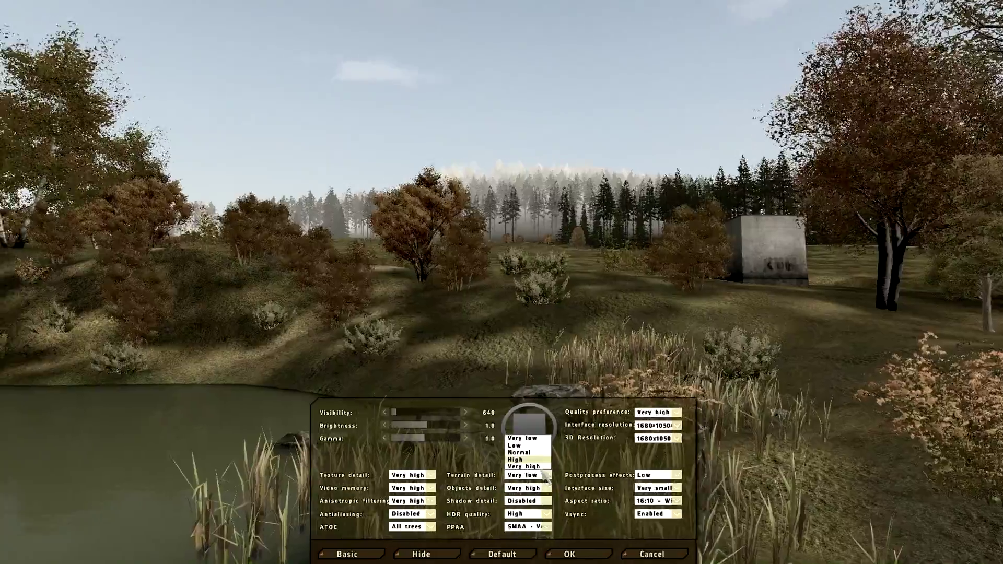
left_click(528, 469)
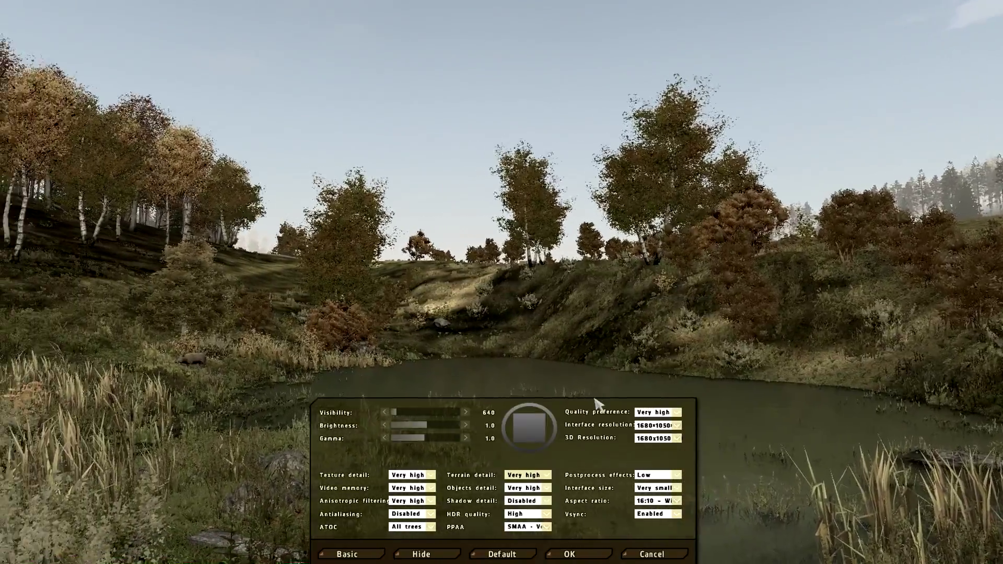
Max out the visibility slider at 9495
left_click_drag(394, 412, 458, 413)
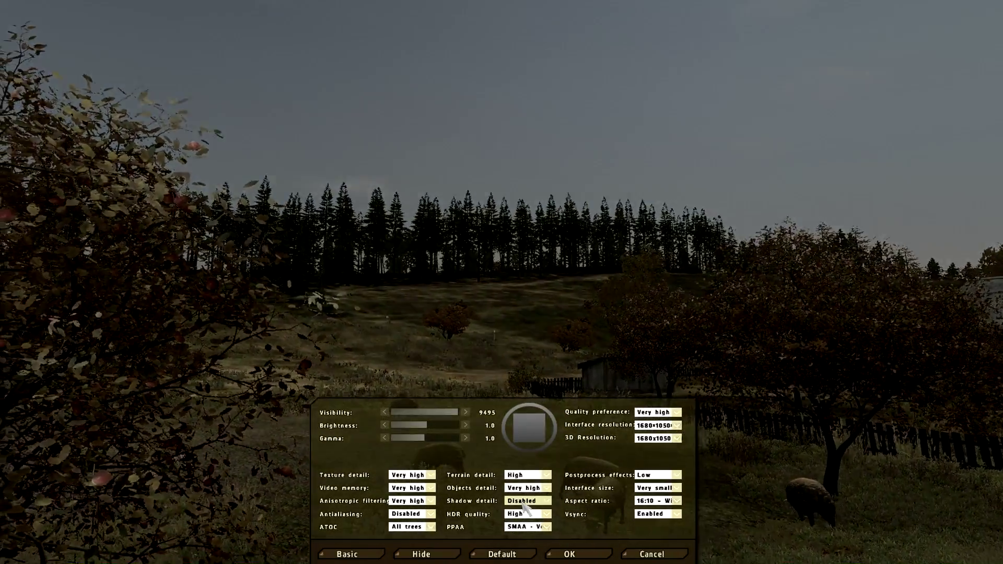
left_click(523, 501)
left_click(523, 504)
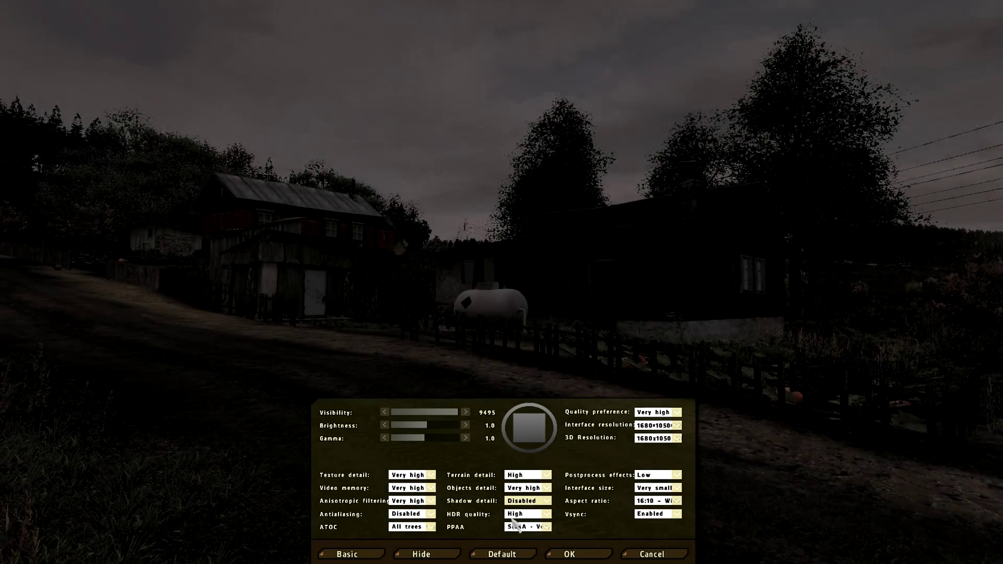
left_click(522, 487)
left_click(523, 506)
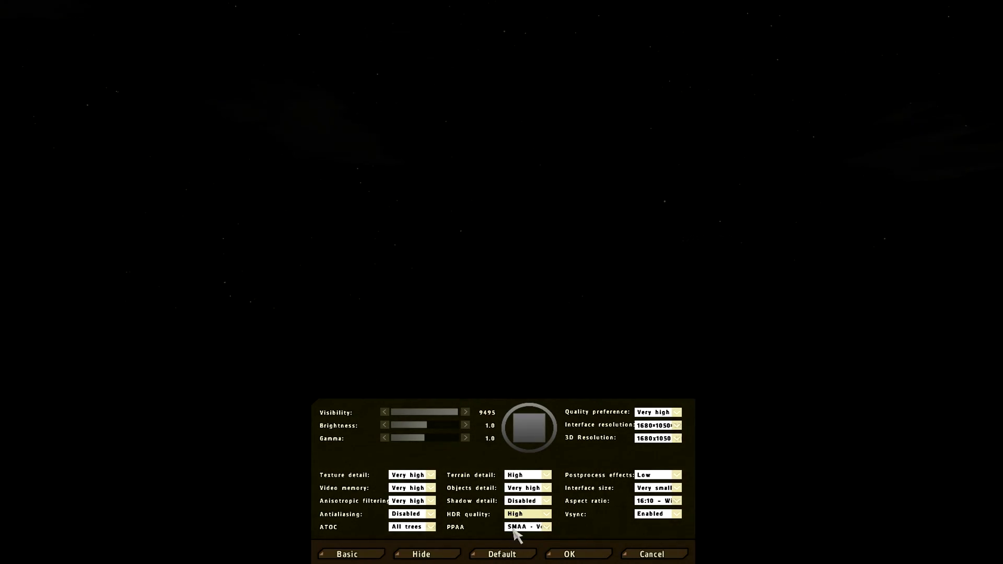
left_click(514, 531)
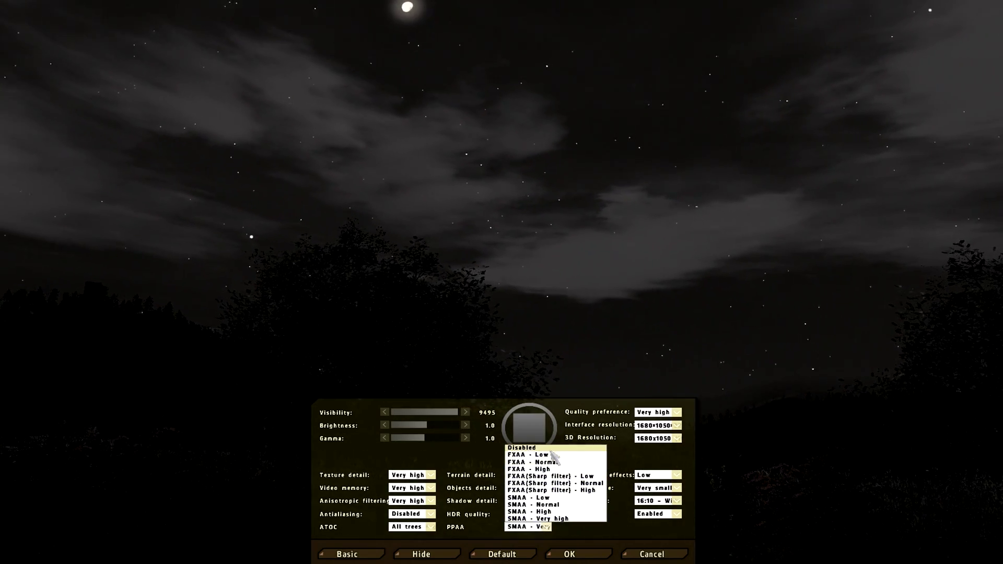
left_click(554, 478)
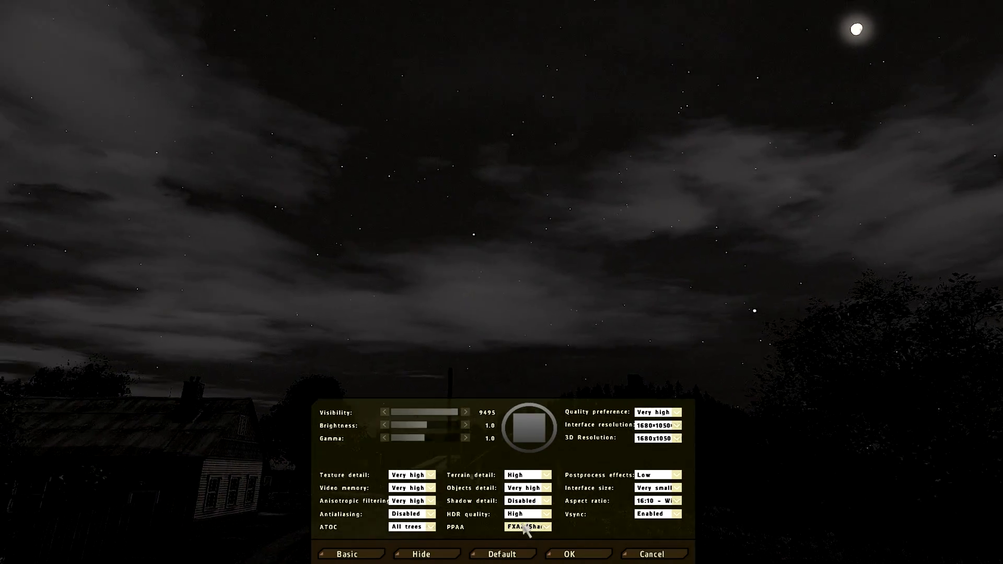
left_click(538, 527)
left_click(547, 484)
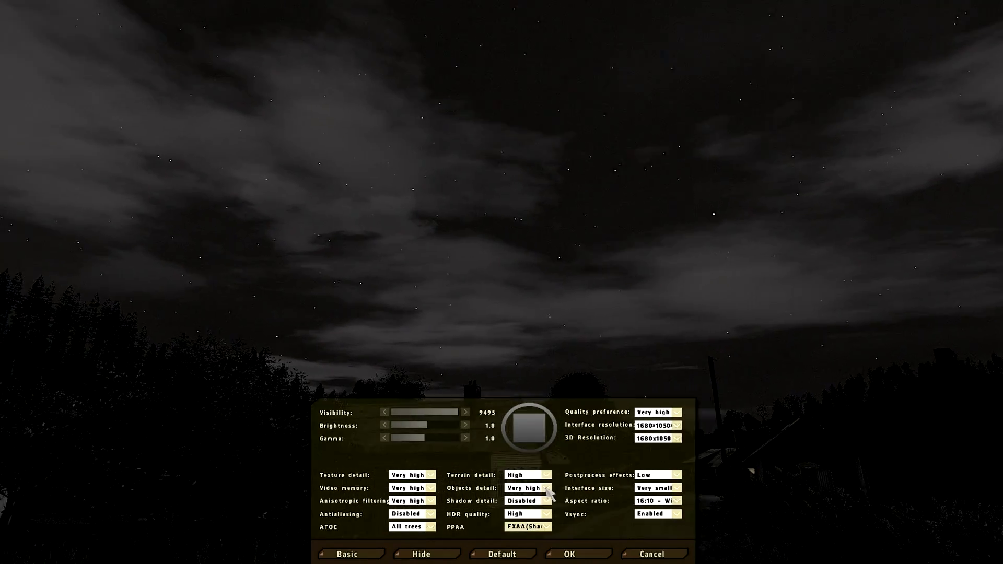
left_click(525, 526)
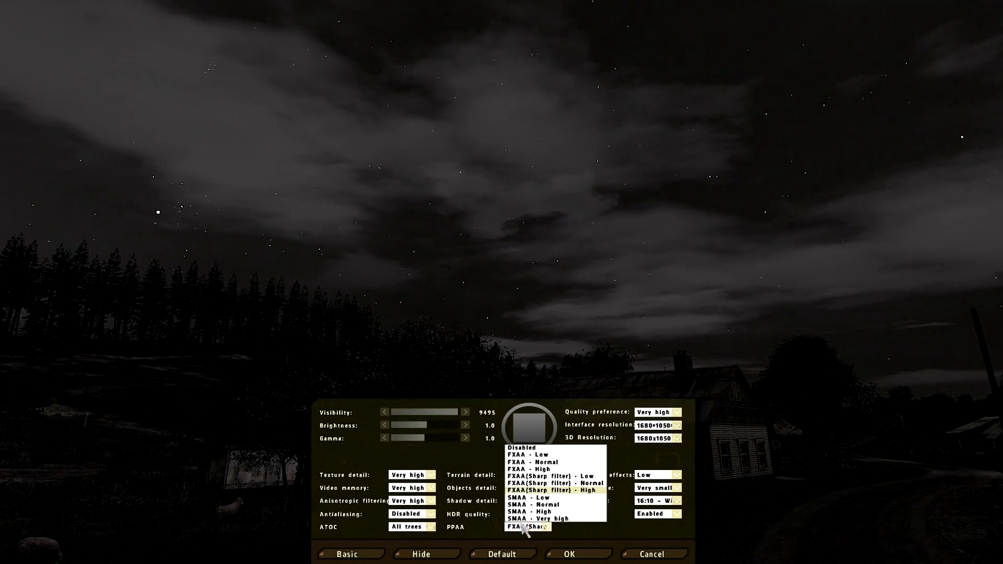
left_click(522, 517)
left_click(524, 528)
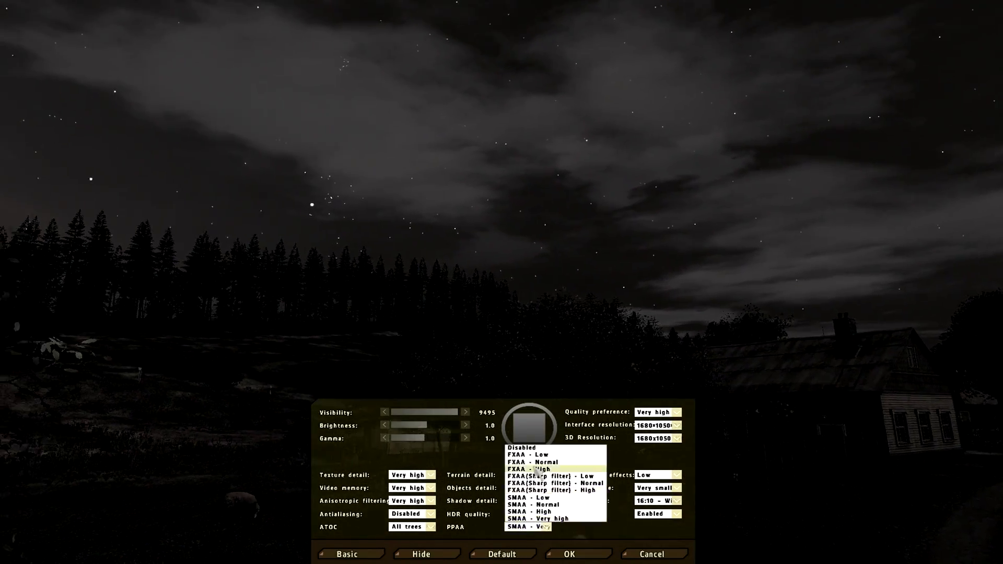
left_click(515, 503)
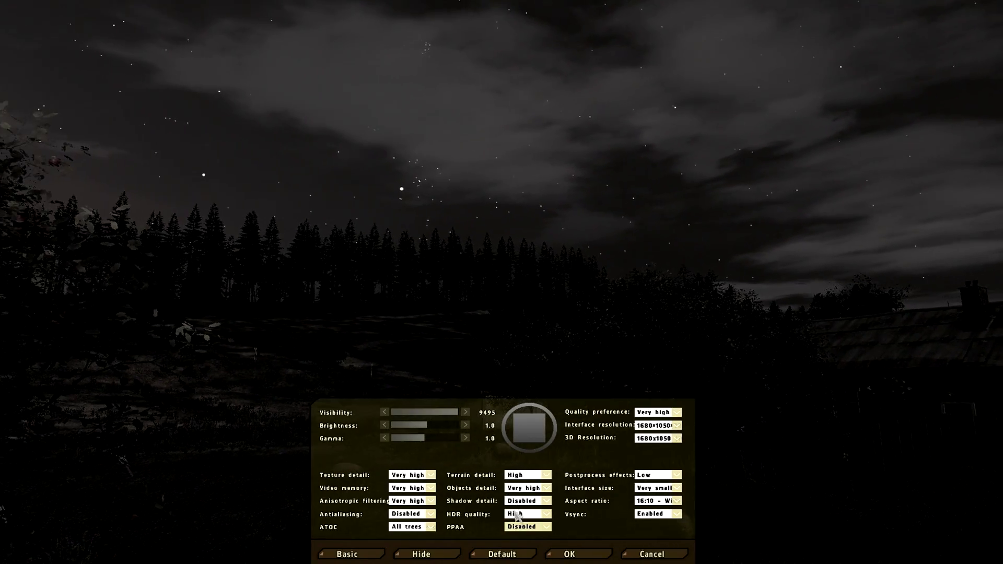
left_click(524, 526)
left_click(523, 504)
left_click(522, 527)
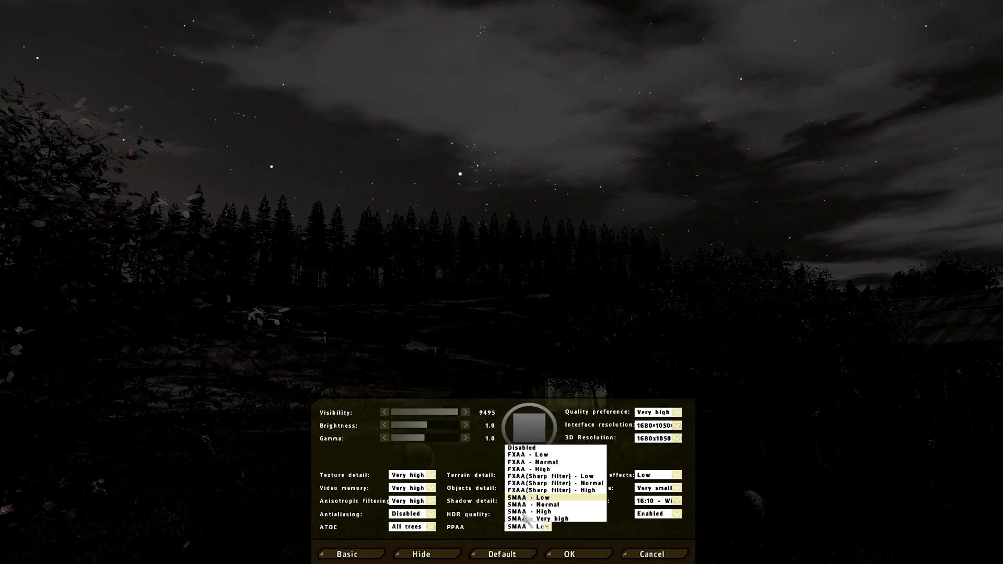
left_click(525, 520)
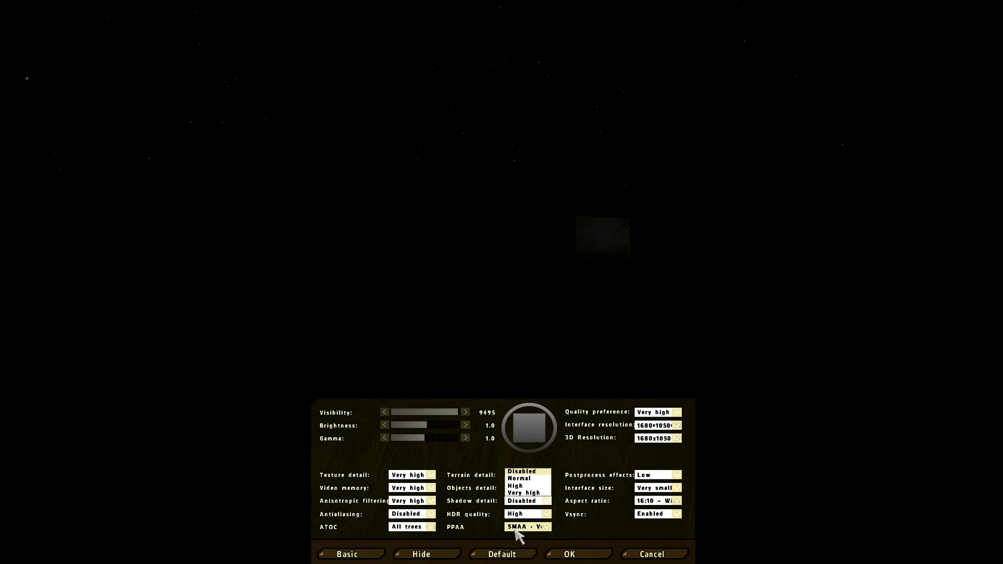
Change Postprocess effects from Low to Very high, leaving PPAA at SMAA - Very high
left_click(647, 475)
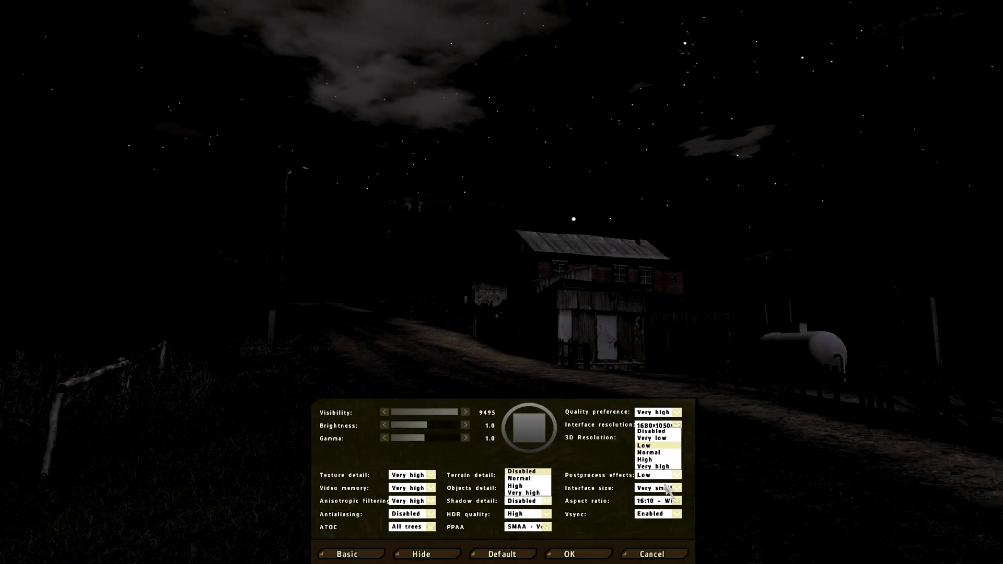
left_click(669, 467)
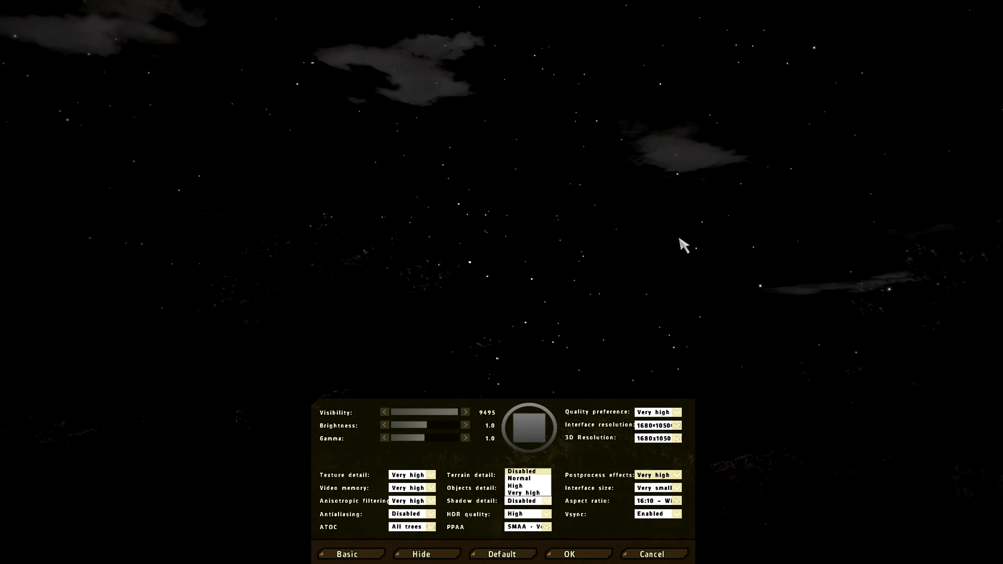
Review the Interface size options and keep it at Very small
left_click(646, 488)
left_click(646, 488)
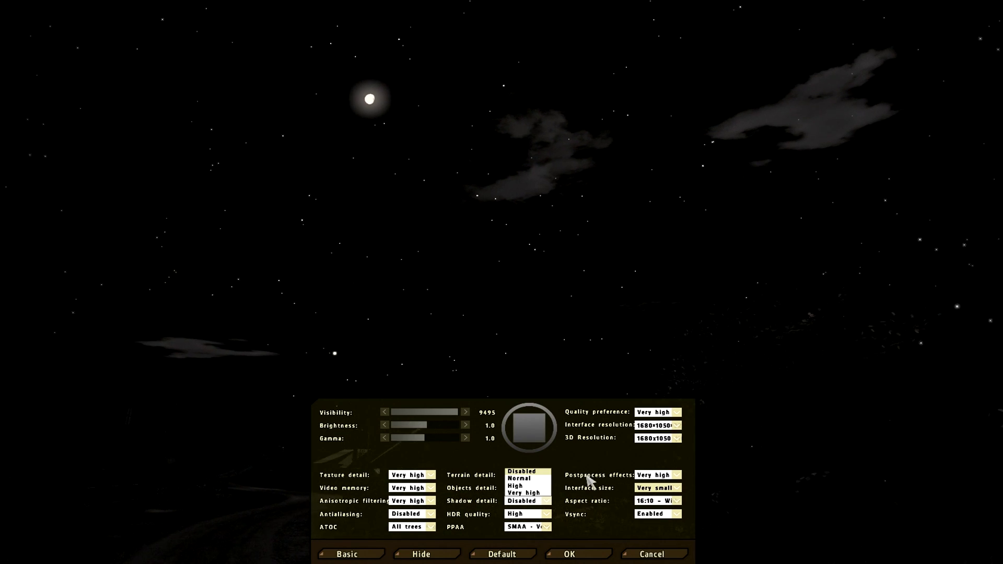
left_click(647, 489)
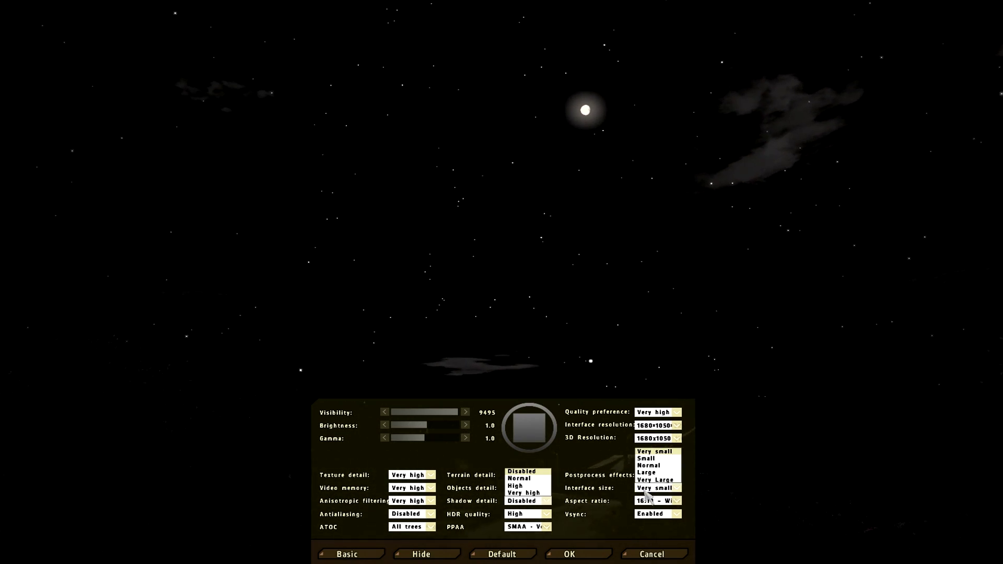
left_click(646, 491)
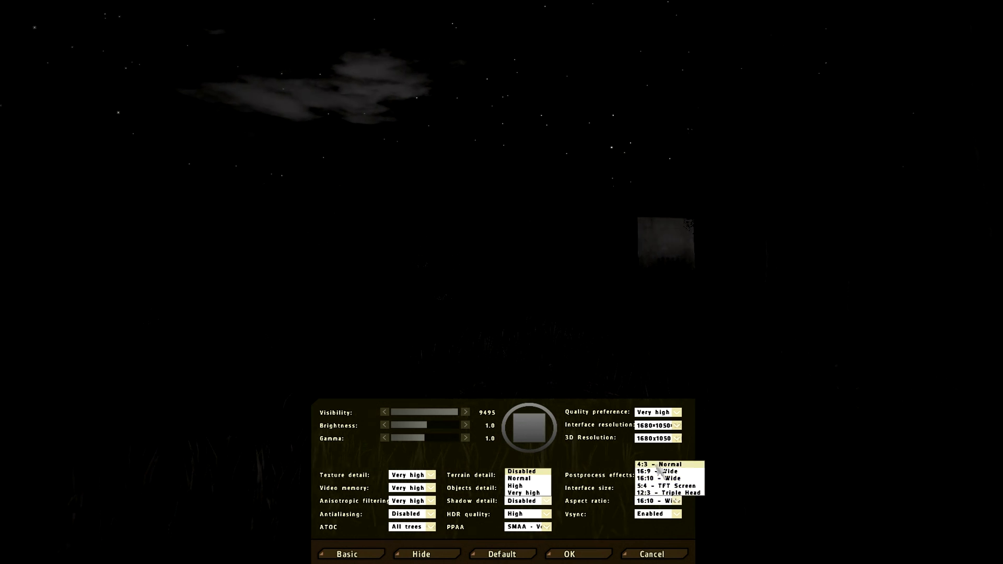
Keep the aspect ratio at 16:10 - Wide
left_click(651, 502)
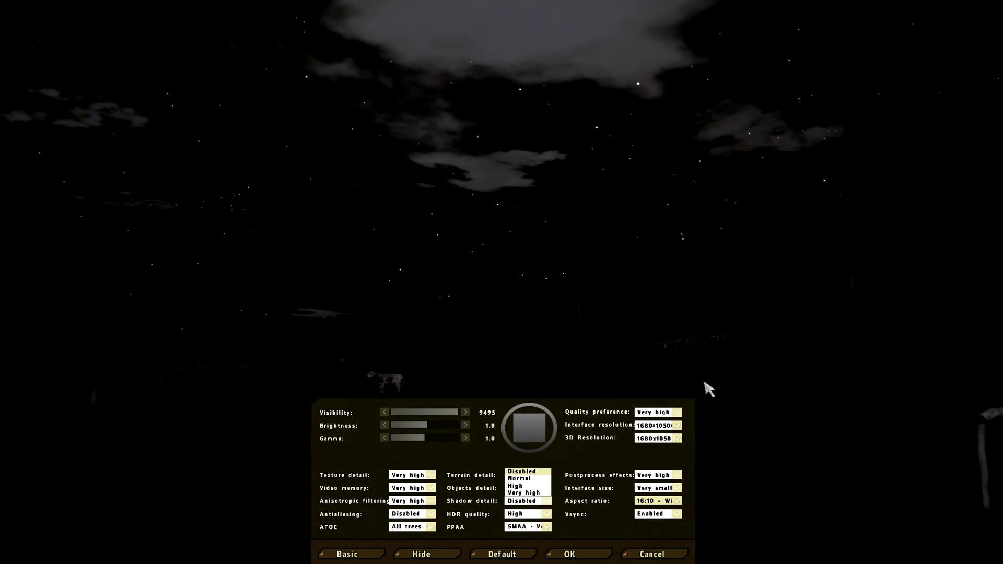
Keep quality preference at Very high and view the interface resolution options
left_click(673, 414)
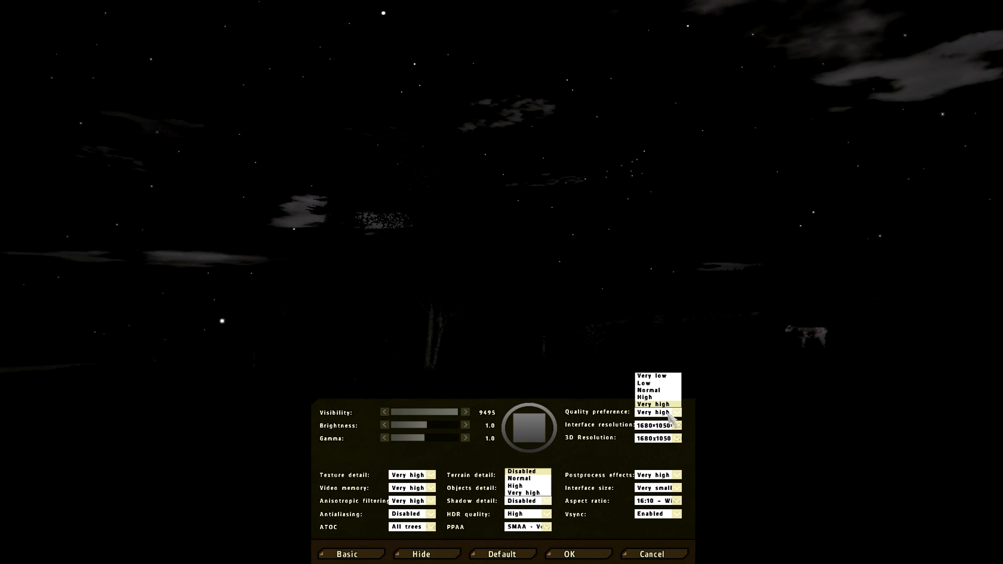
left_click(672, 415)
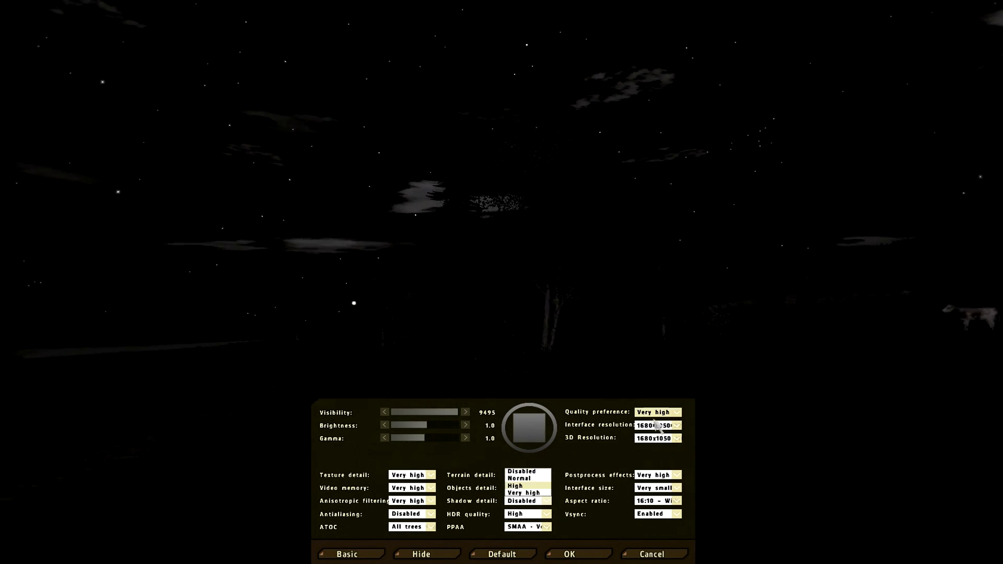
left_click(654, 427)
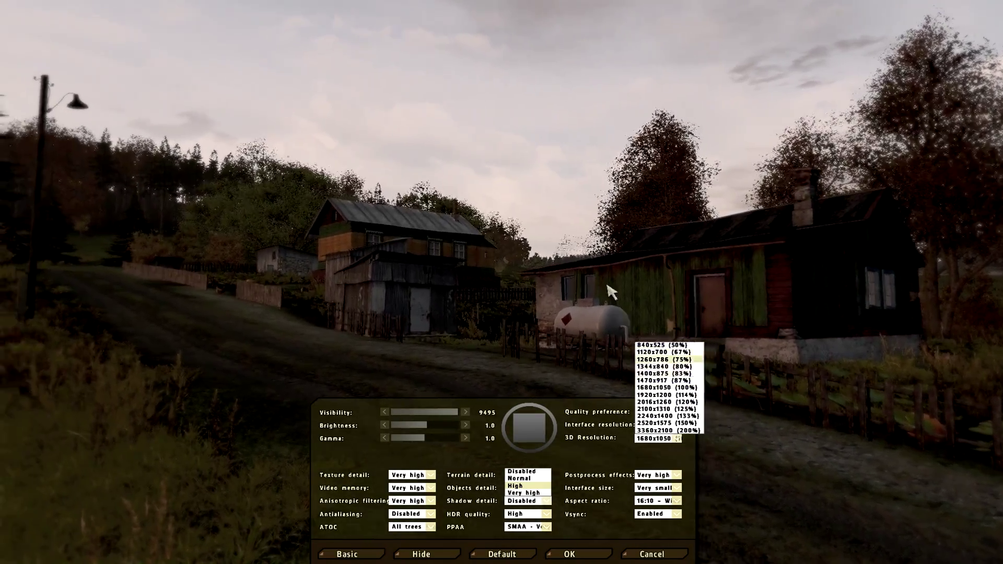
Close the 3D Resolution list, leaving it at 1680x1050
left_click(671, 441)
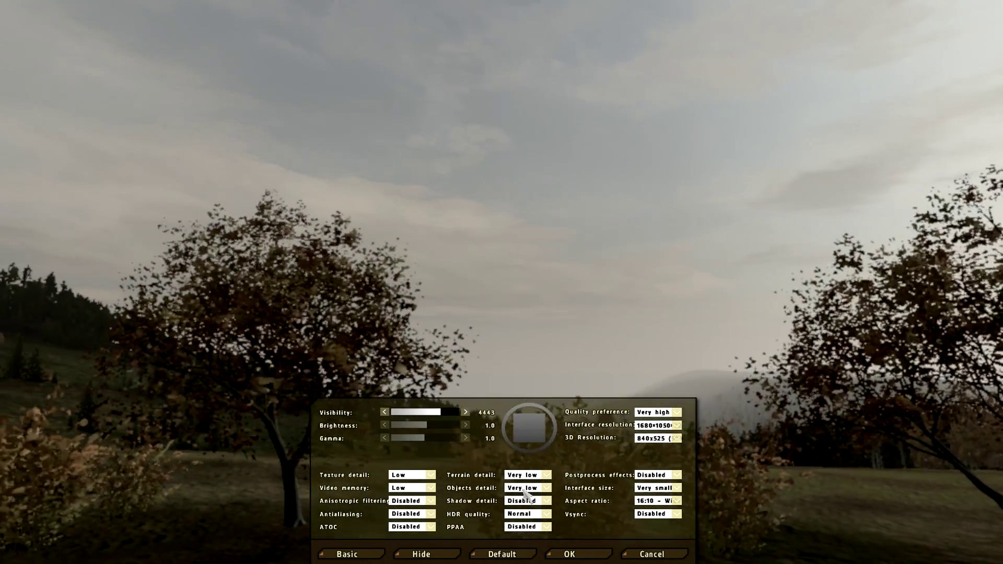
Step the 3D Resolution from 840x525 up to 3360x2100 with the mouse wheel
scroll(658, 439, "down", 2)
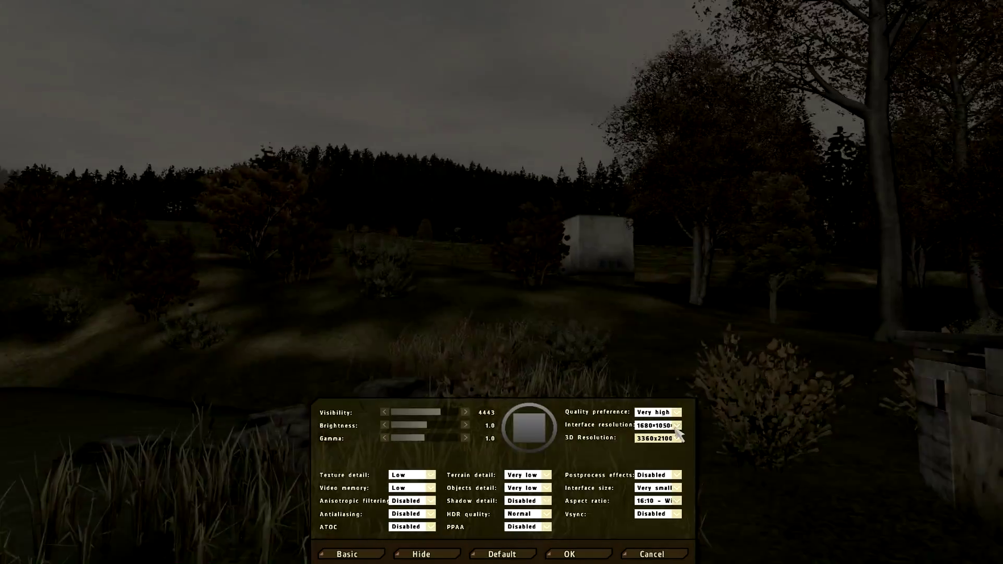
scroll(678, 436, "down", 2)
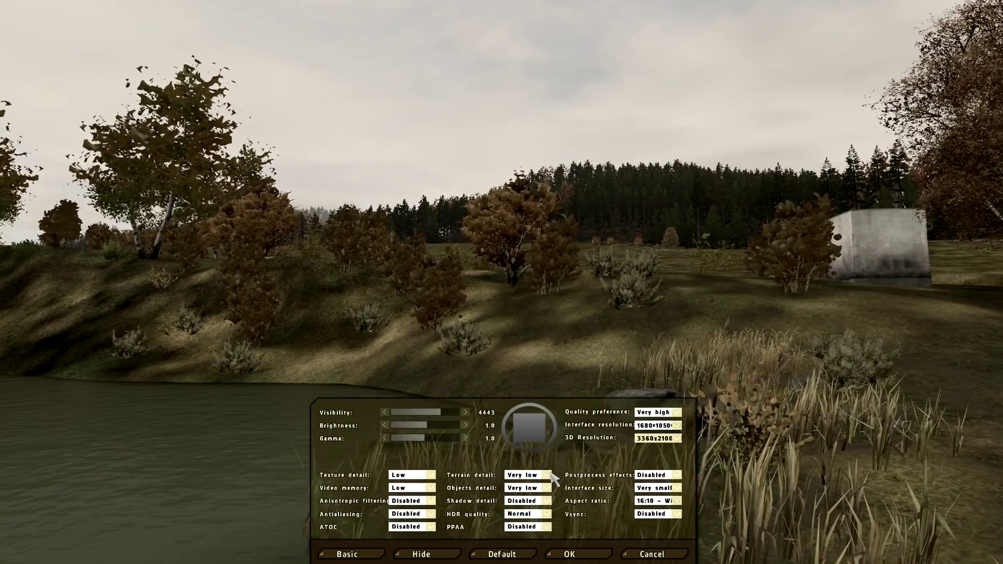
Set Terrain detail to High and Objects detail to Very high
left_click(528, 475)
left_click(523, 458)
left_click(529, 489)
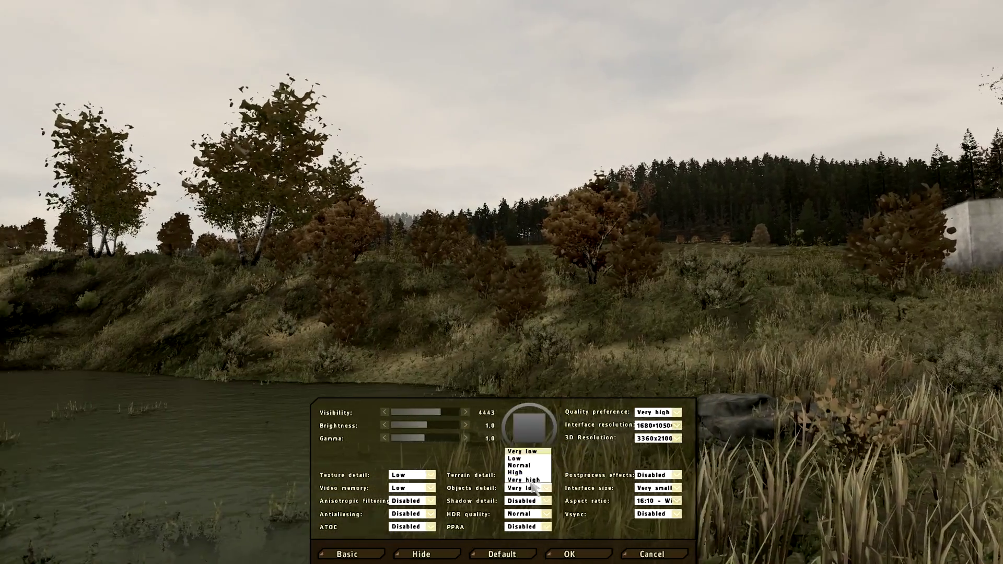
left_click(527, 502)
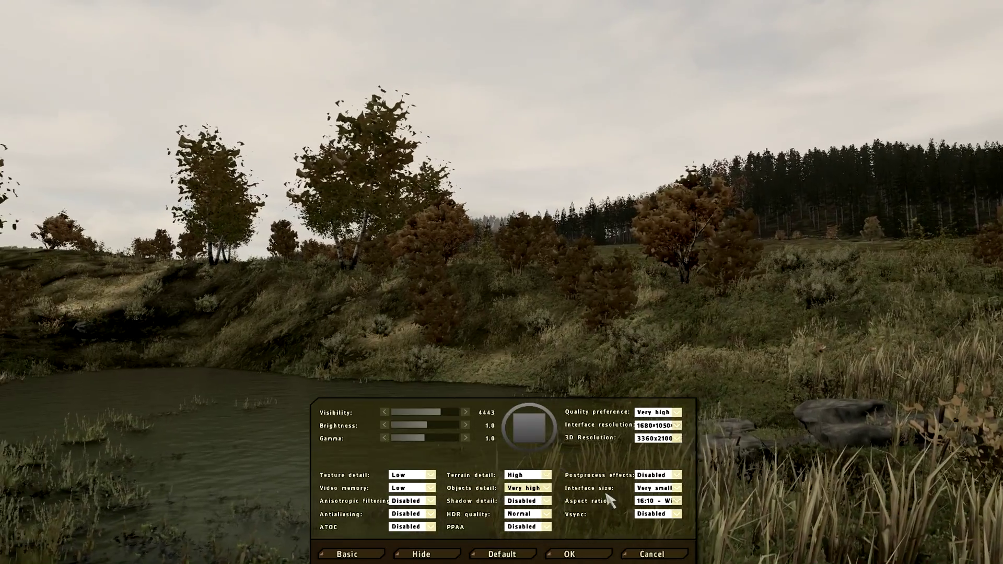